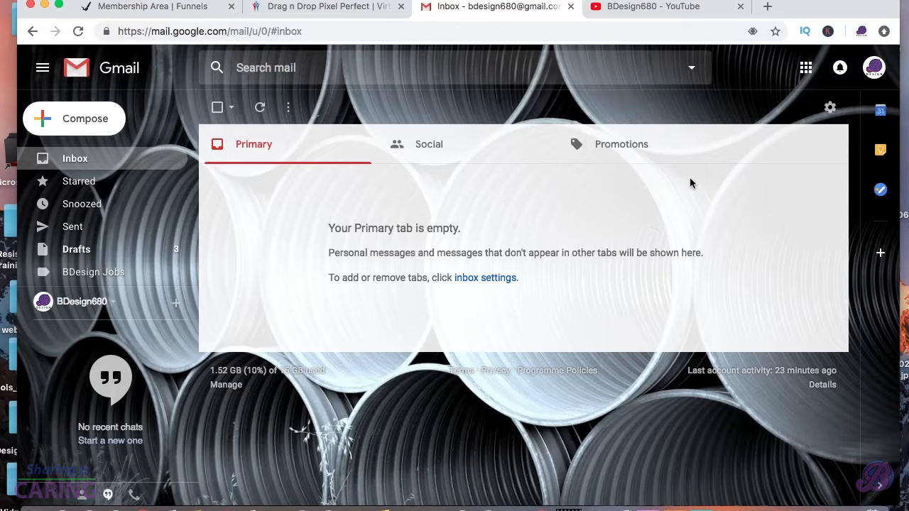
# Step: Switch from the Gmail inbox to Google Calendar
pyautogui.click(806, 68)
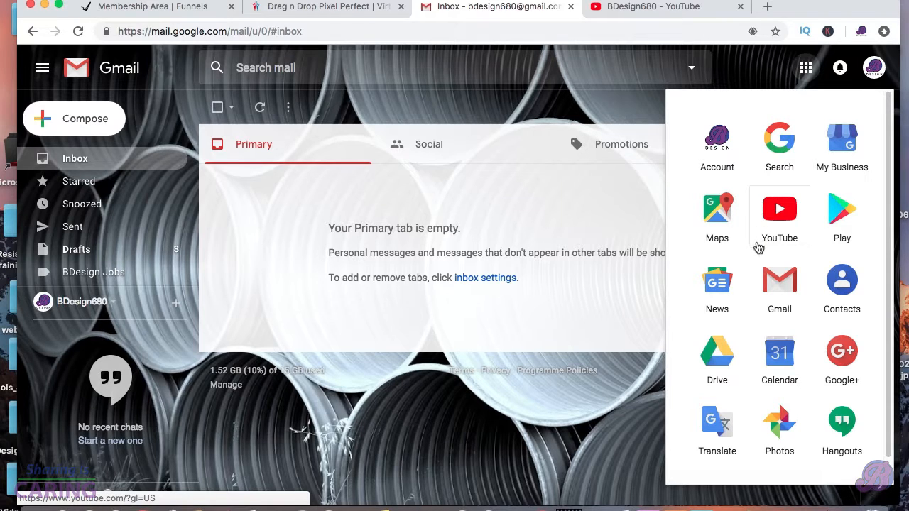
pyautogui.click(772, 360)
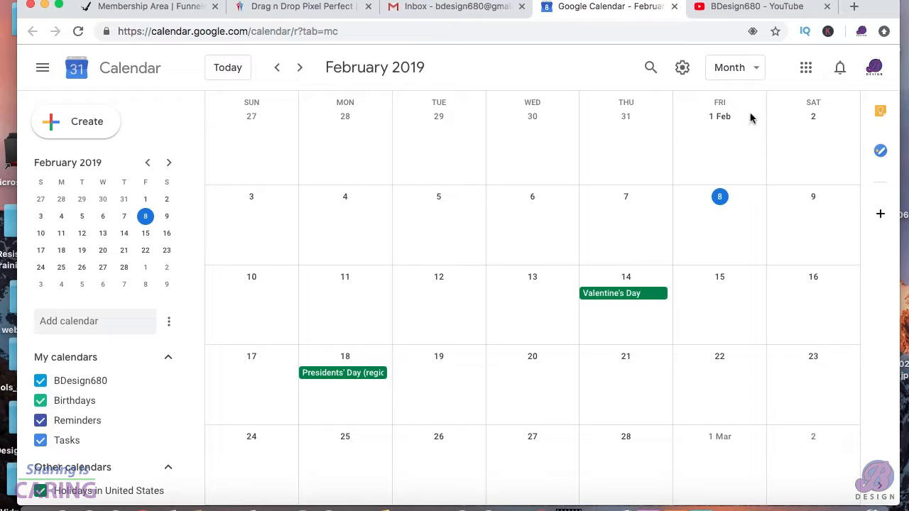
# Step: Look at the calendar in Day, Week and Year views, and return to the Month view
pyautogui.click(746, 77)
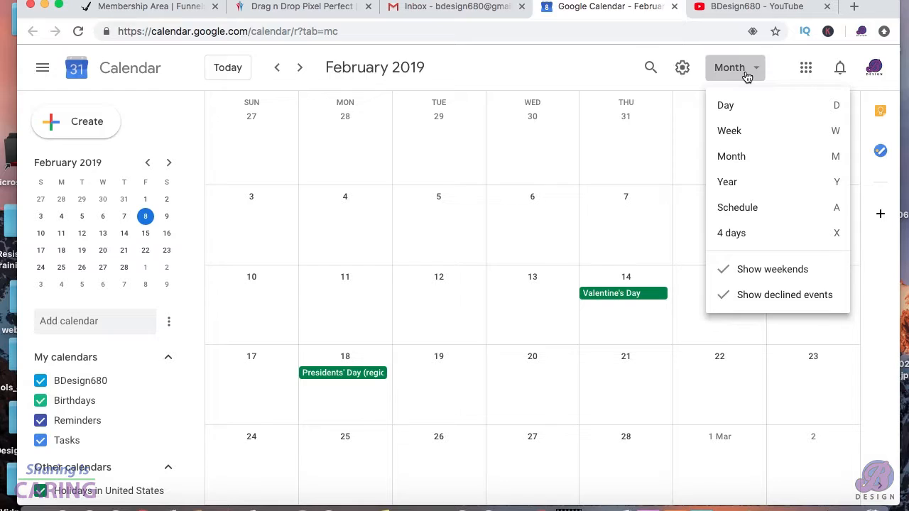
pyautogui.click(735, 110)
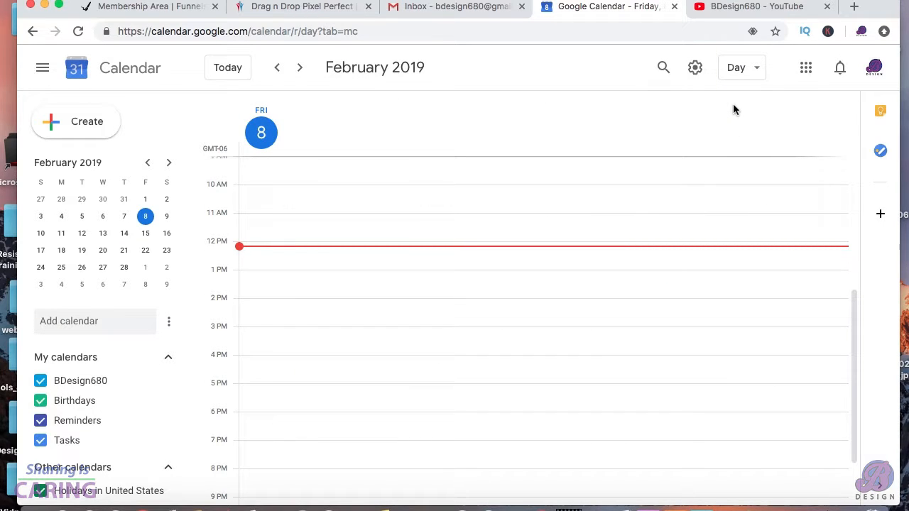
pyautogui.click(743, 80)
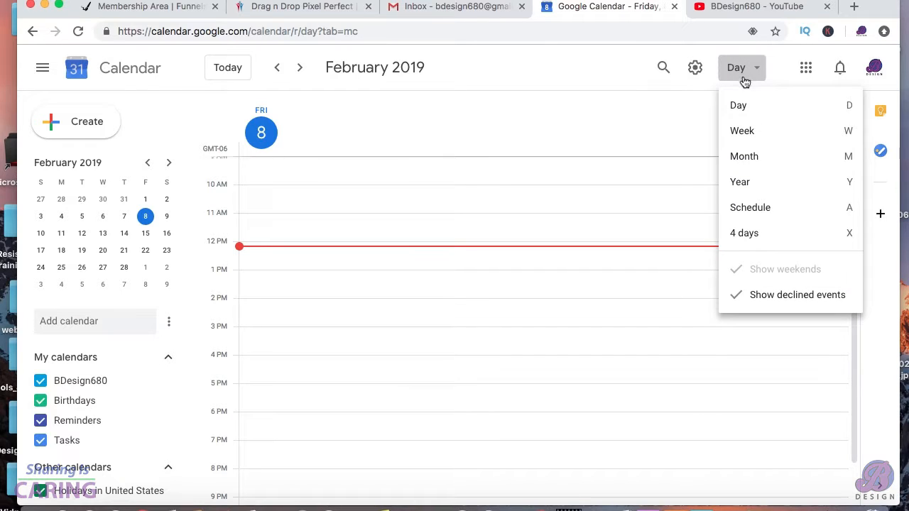
pyautogui.click(742, 132)
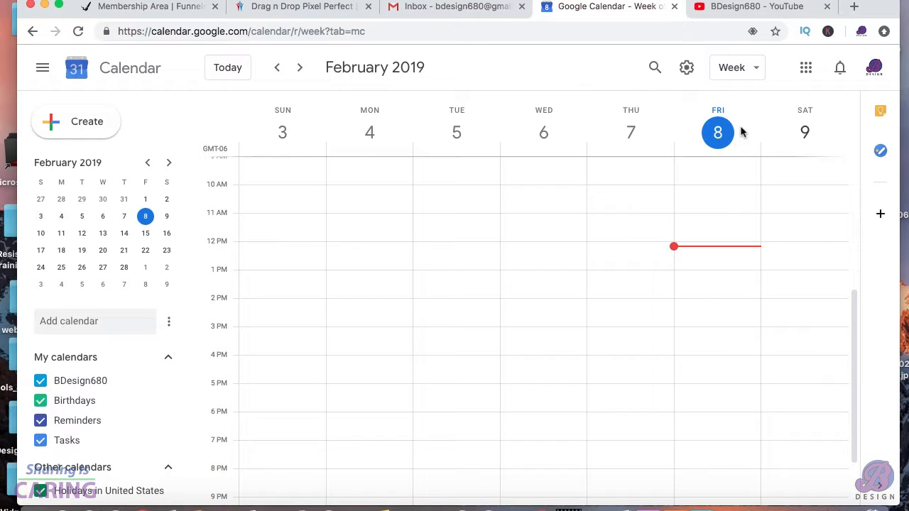
pyautogui.click(741, 82)
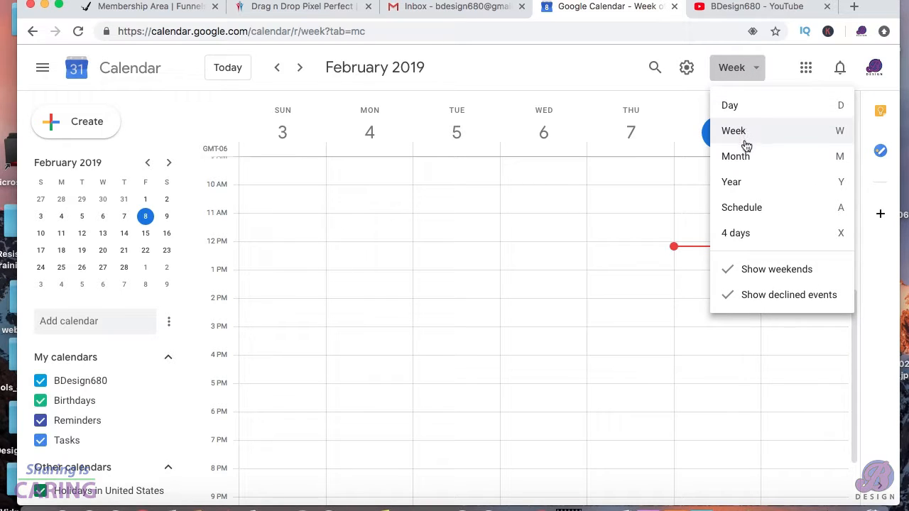
pyautogui.click(745, 185)
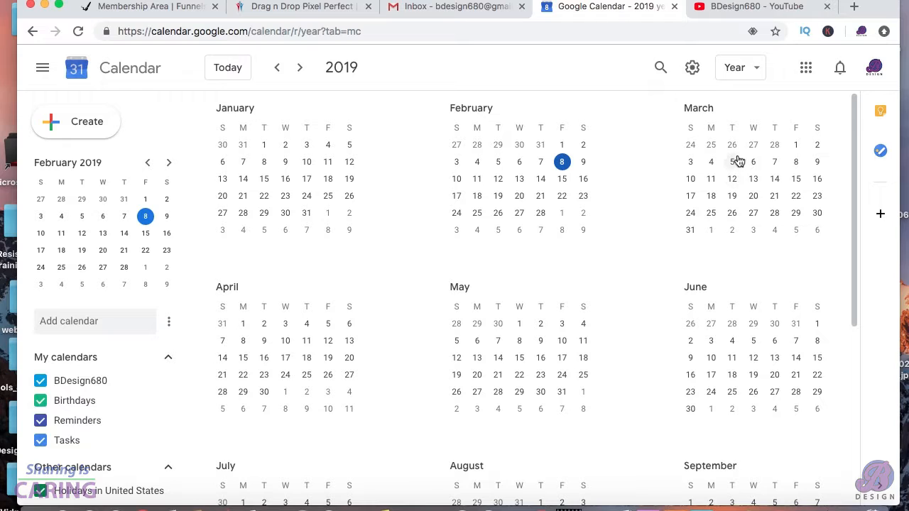
pyautogui.click(740, 74)
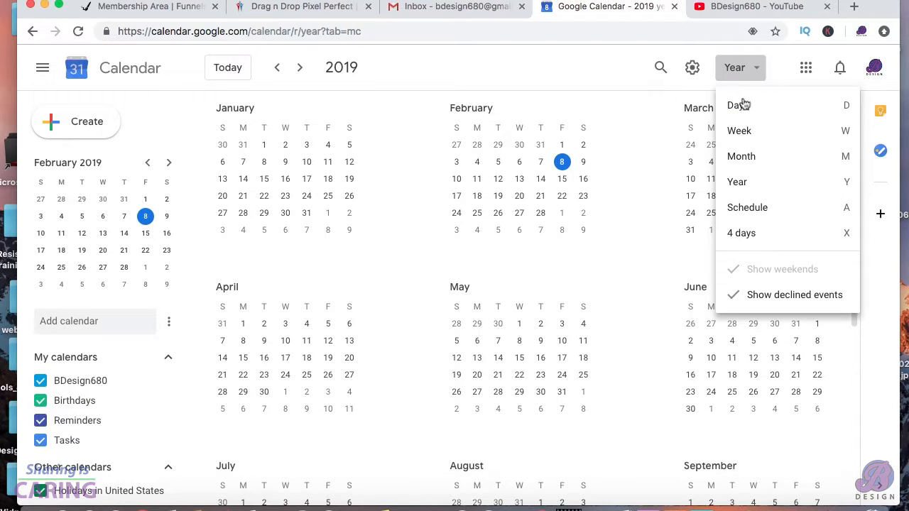
pyautogui.click(752, 156)
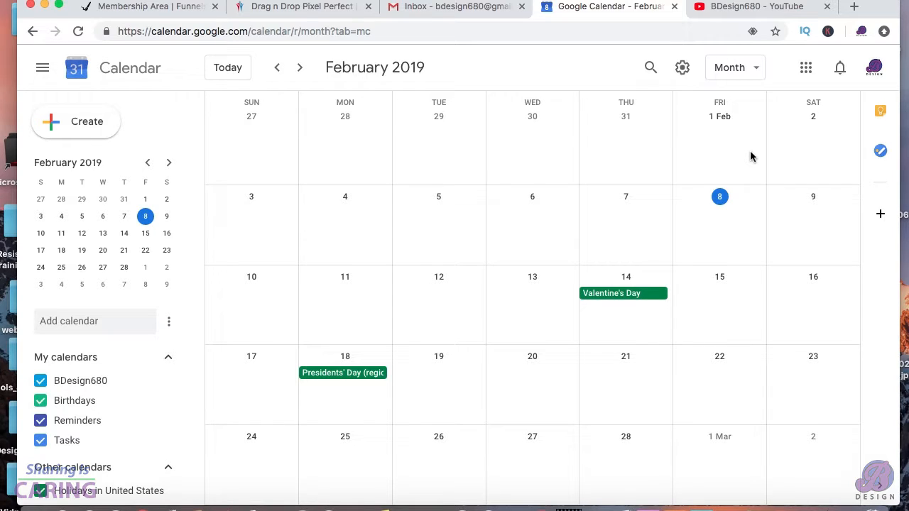
pyautogui.click(681, 69)
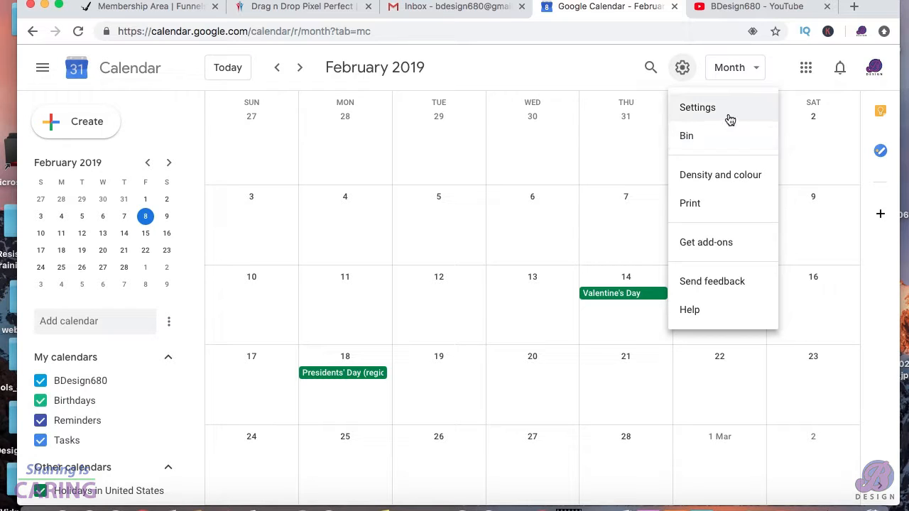
pyautogui.click(628, 74)
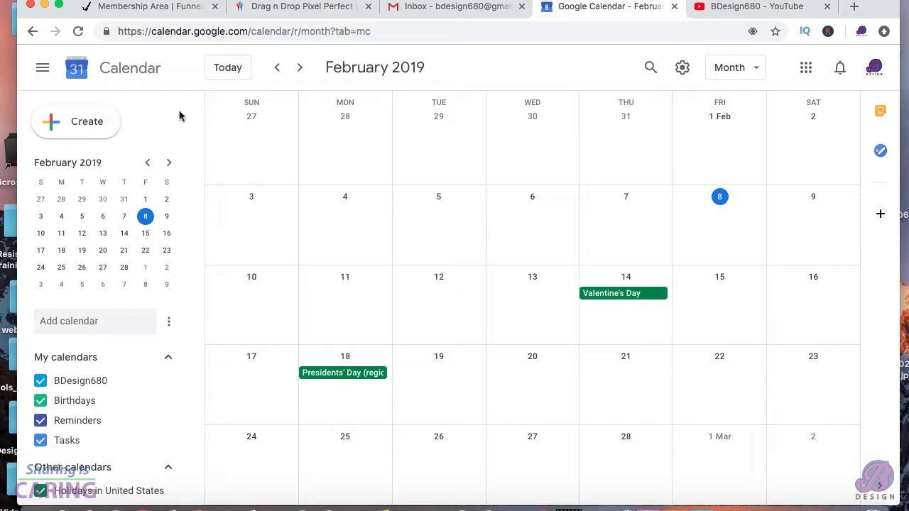
# Step: Create an event titled "Client meeting", keep its type as Event rather than Reminder, and open its full options
pyautogui.click(95, 124)
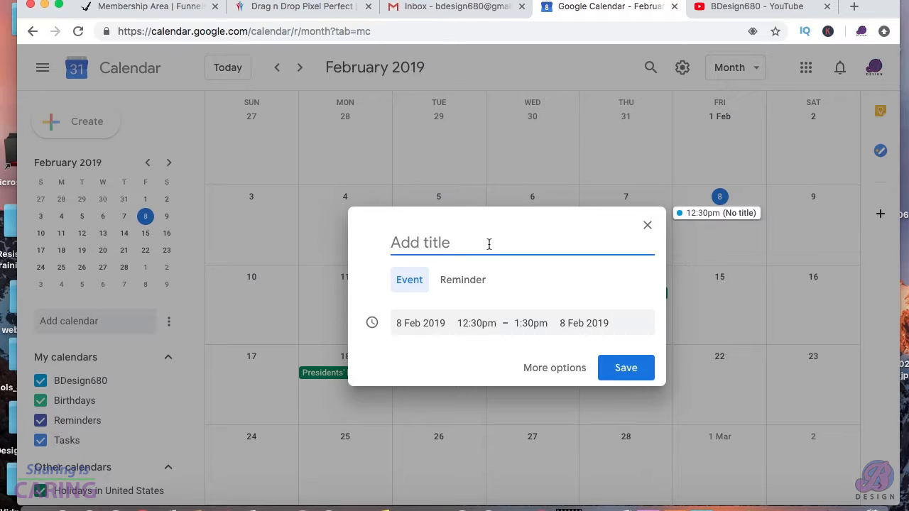
pyautogui.write('Client')
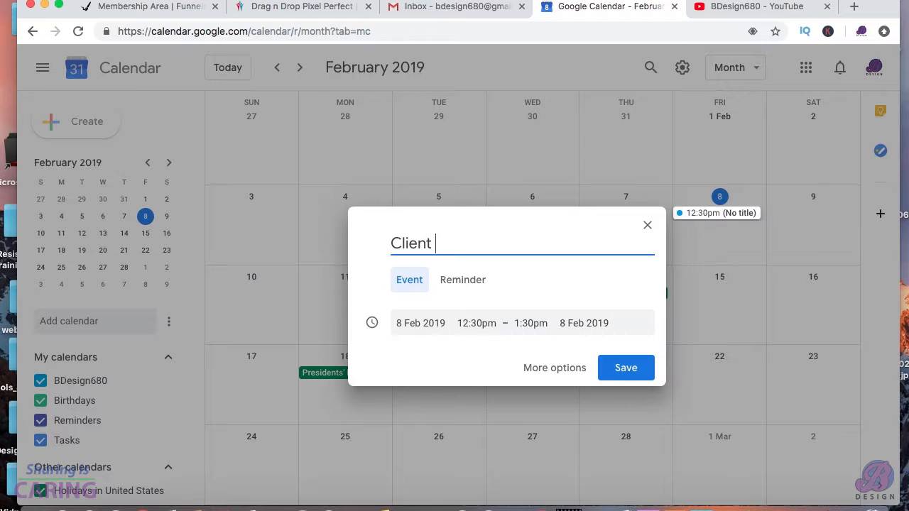
pyautogui.write(' meeting')
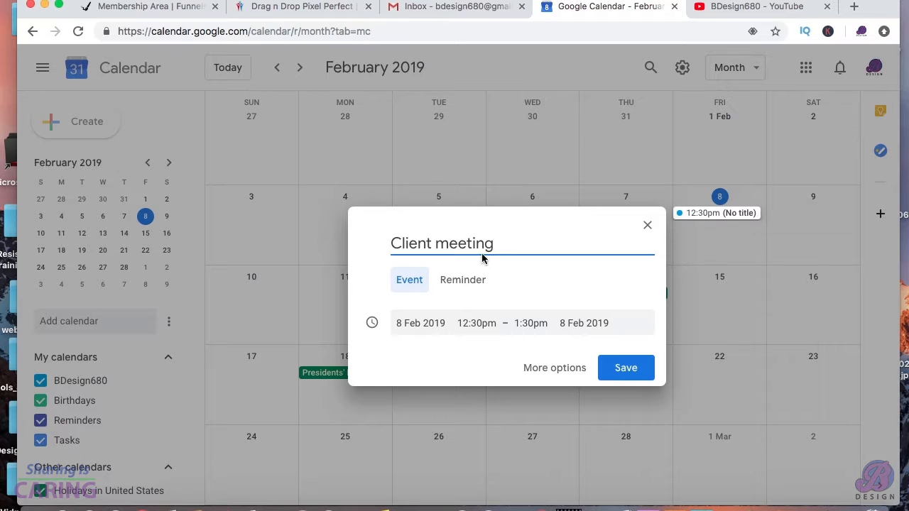
pyautogui.click(468, 286)
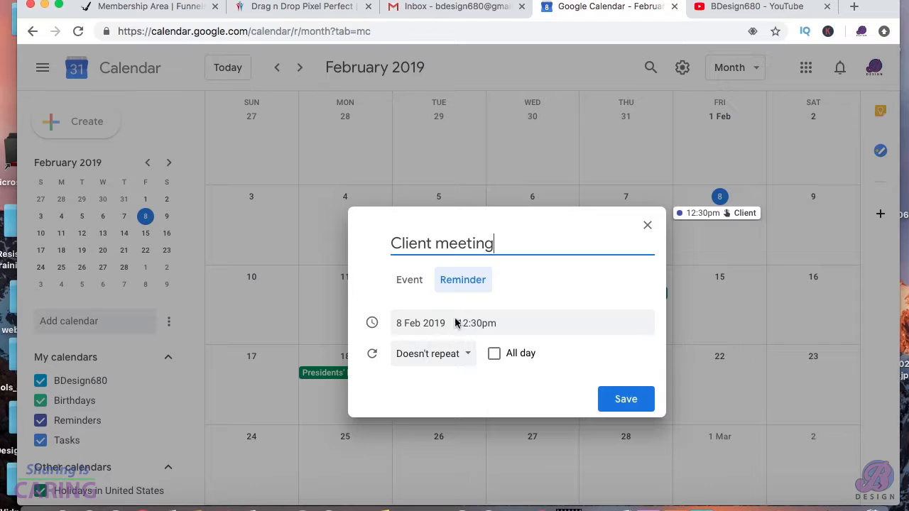
pyautogui.click(405, 280)
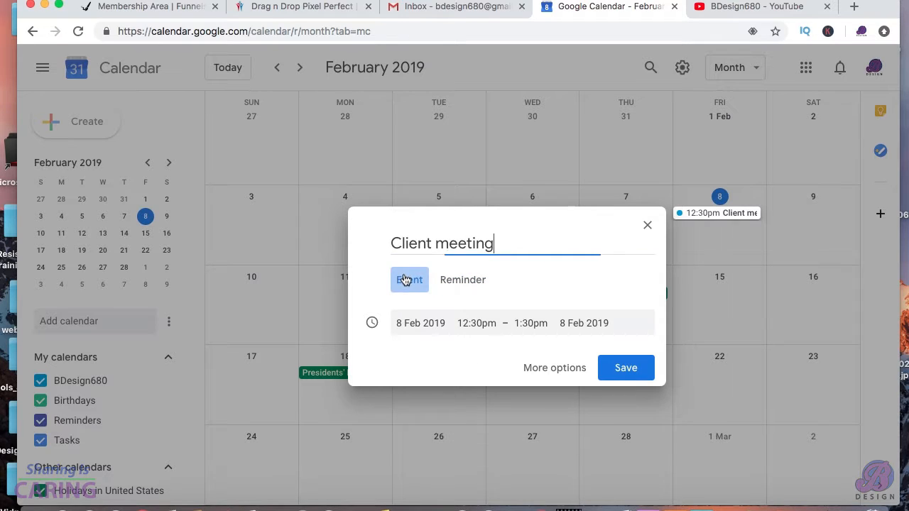
pyautogui.click(540, 369)
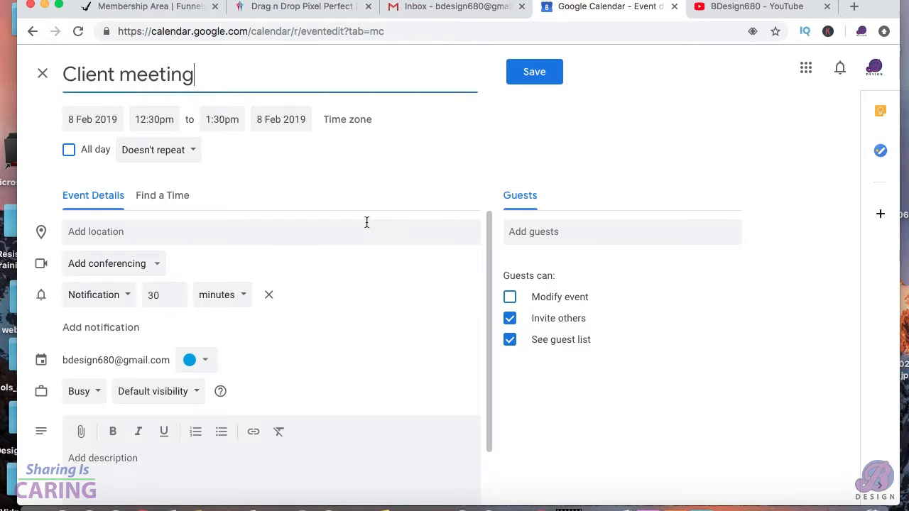
# Step: Examine the event's start date and repeat choices, and try turning the all-day setting on and off
pyautogui.click(87, 119)
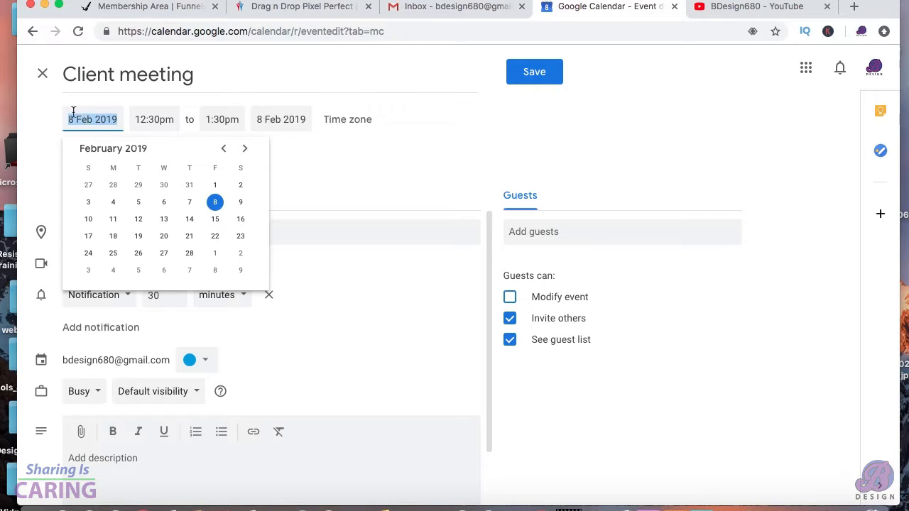
pyautogui.click(36, 121)
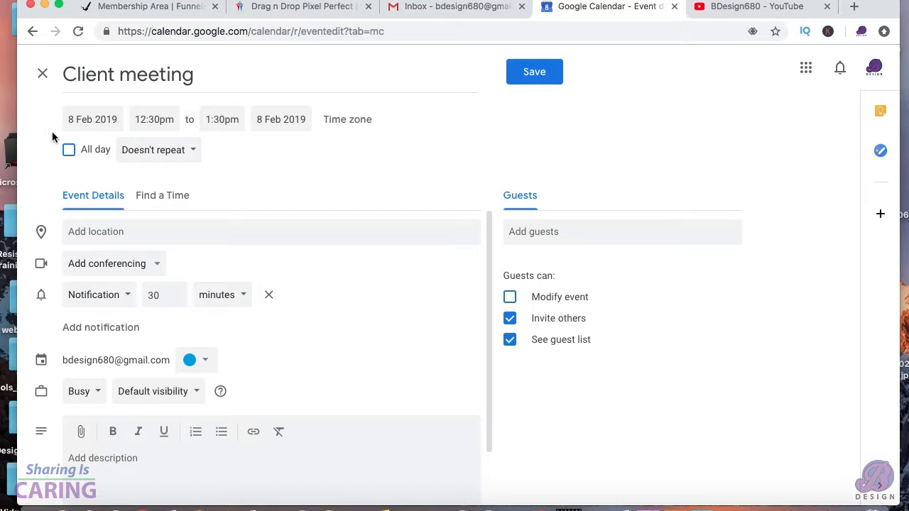
pyautogui.click(69, 151)
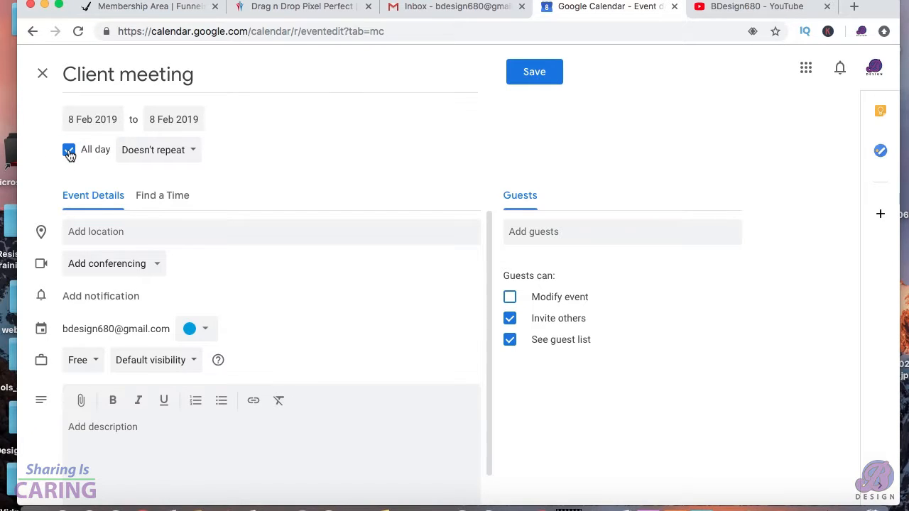
pyautogui.click(68, 152)
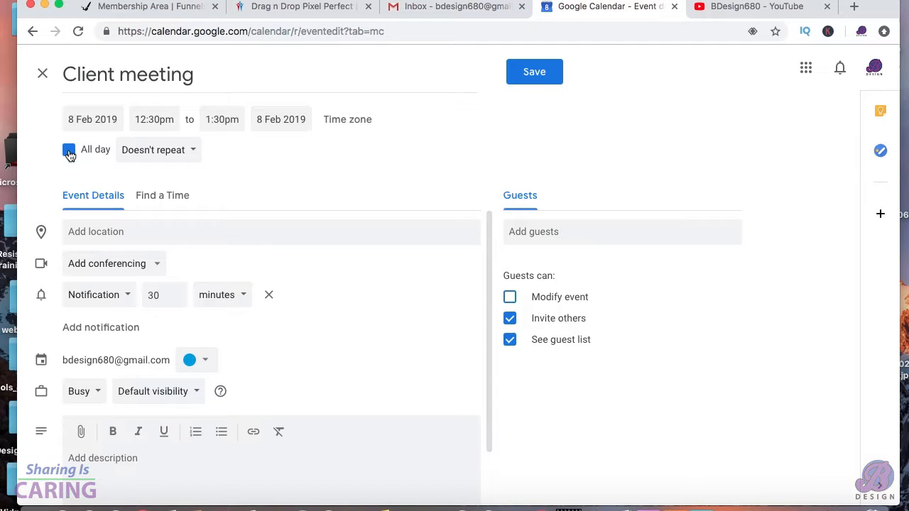
pyautogui.click(193, 152)
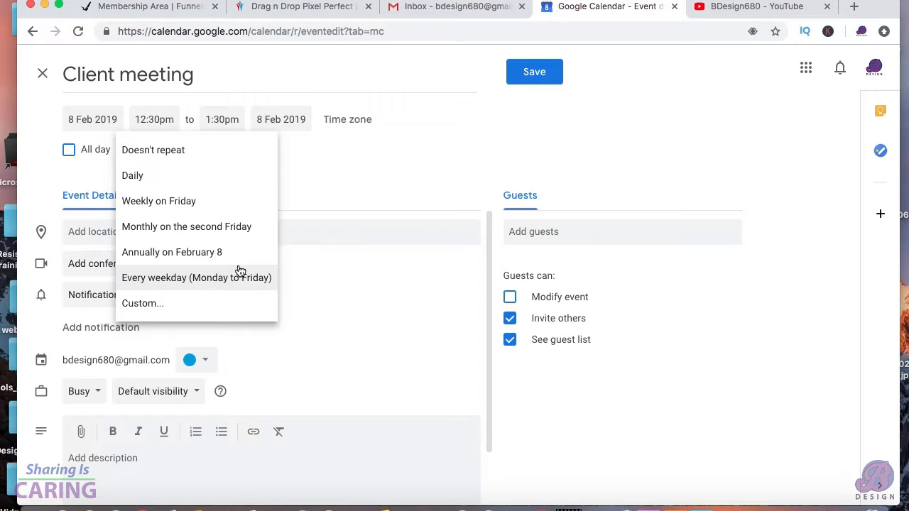
pyautogui.click(350, 189)
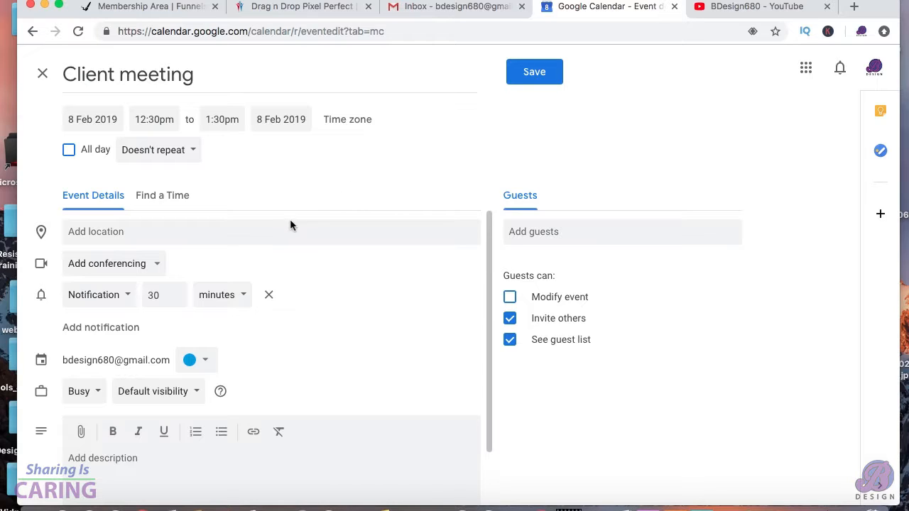
# Step: Examine the event's location entry and the available conferencing options
pyautogui.click(144, 230)
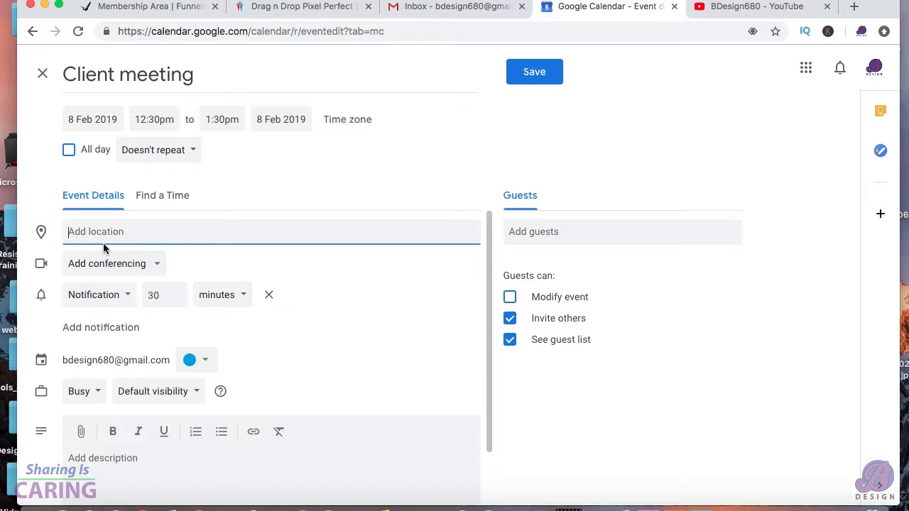
pyautogui.click(127, 267)
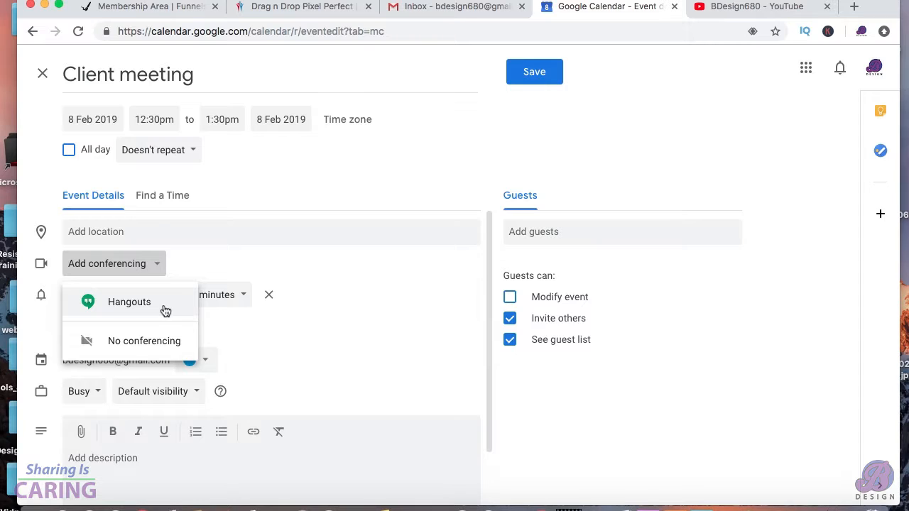
pyautogui.click(234, 267)
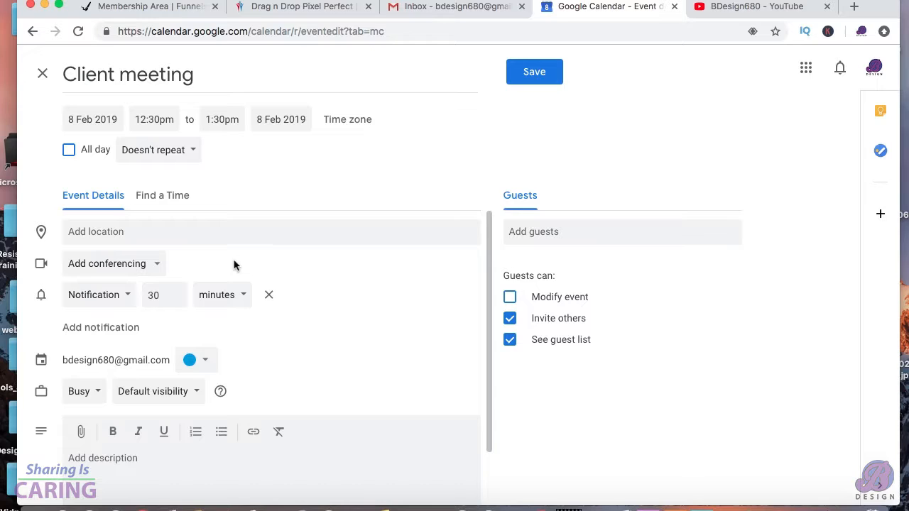
# Step: Examine the notification's type, time and unit choices, and try adding and removing a second notification
pyautogui.click(130, 302)
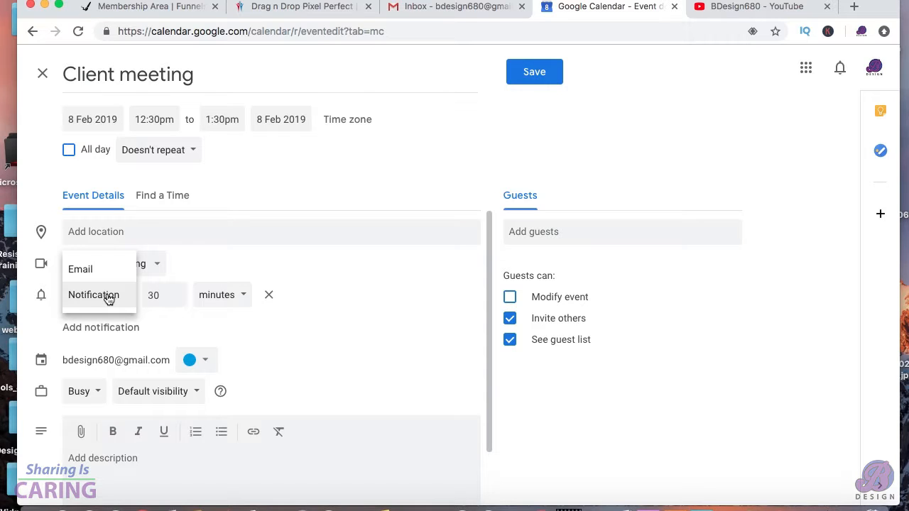
pyautogui.click(201, 264)
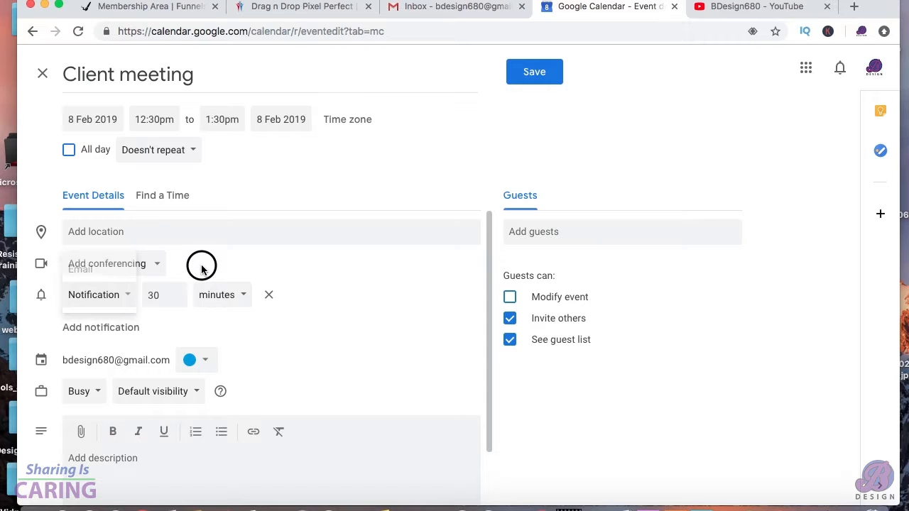
pyautogui.click(154, 294)
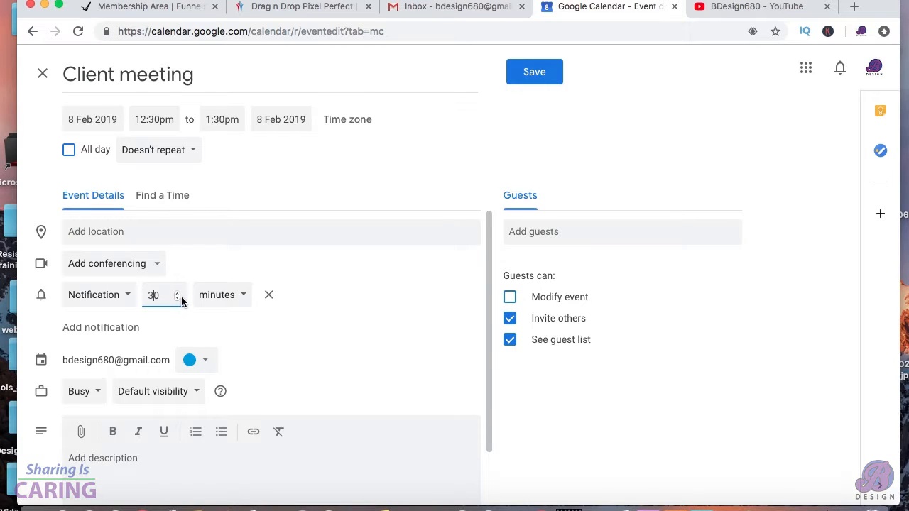
pyautogui.click(234, 303)
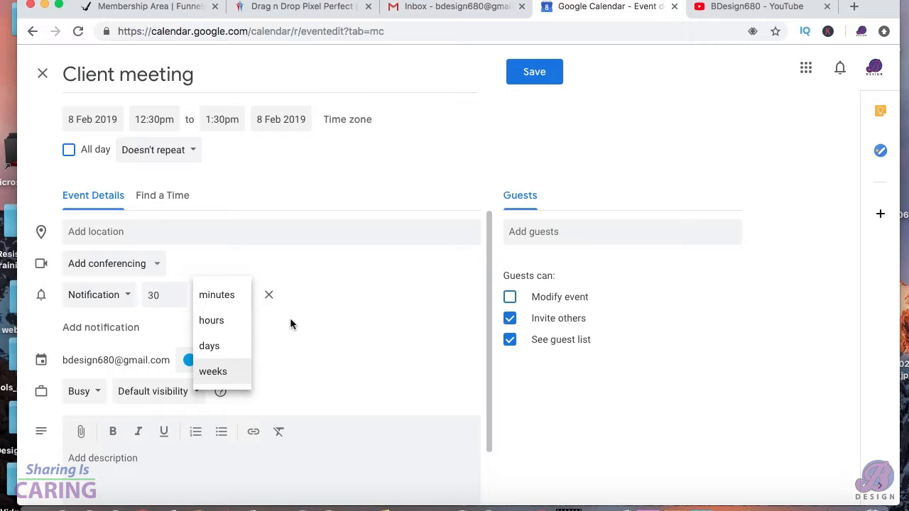
pyautogui.click(299, 291)
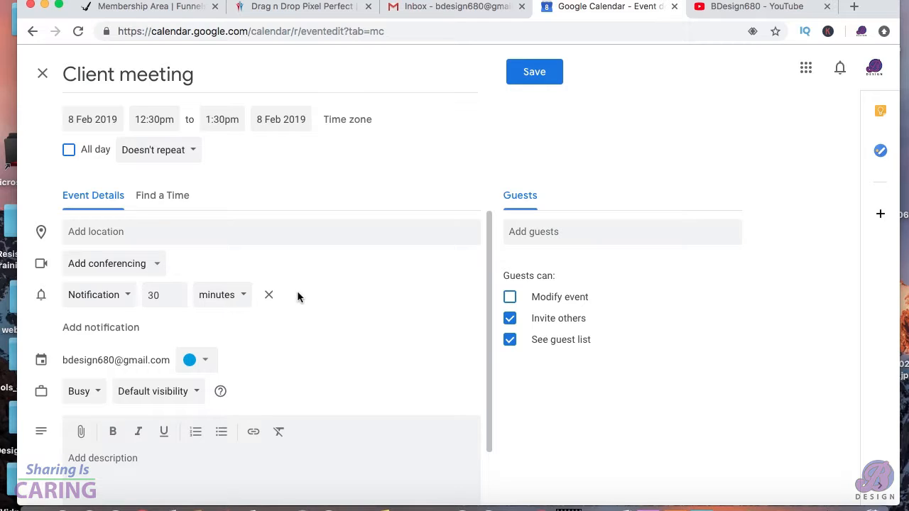
pyautogui.click(108, 328)
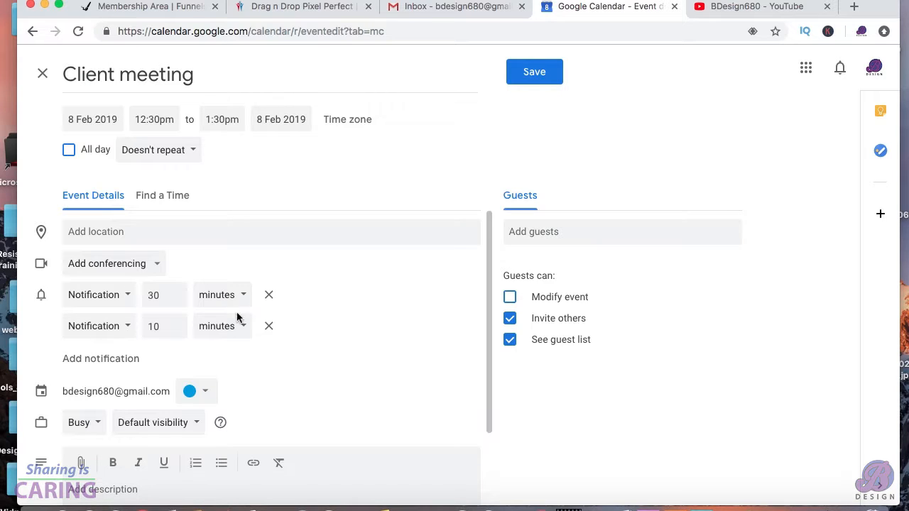
pyautogui.click(269, 328)
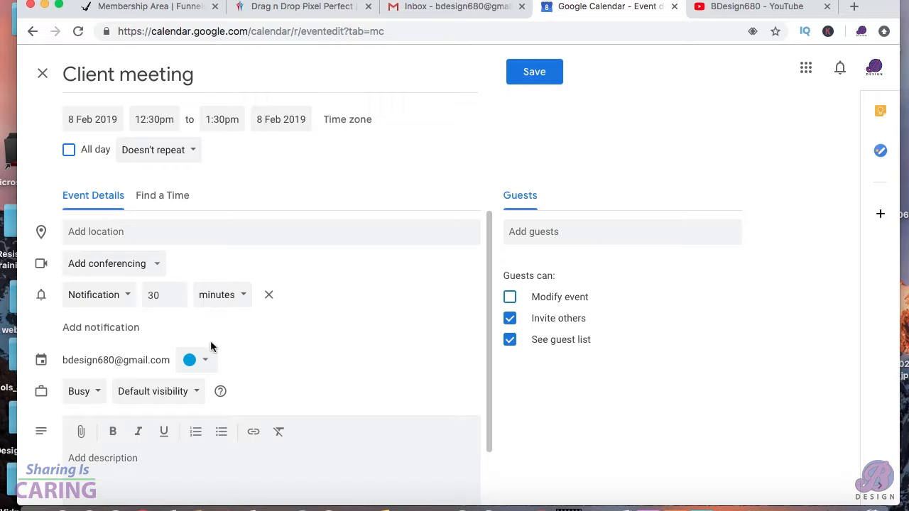
# Step: Examine the colour choices available for the event and leave its colour as it is
pyautogui.click(134, 358)
pyautogui.click(205, 363)
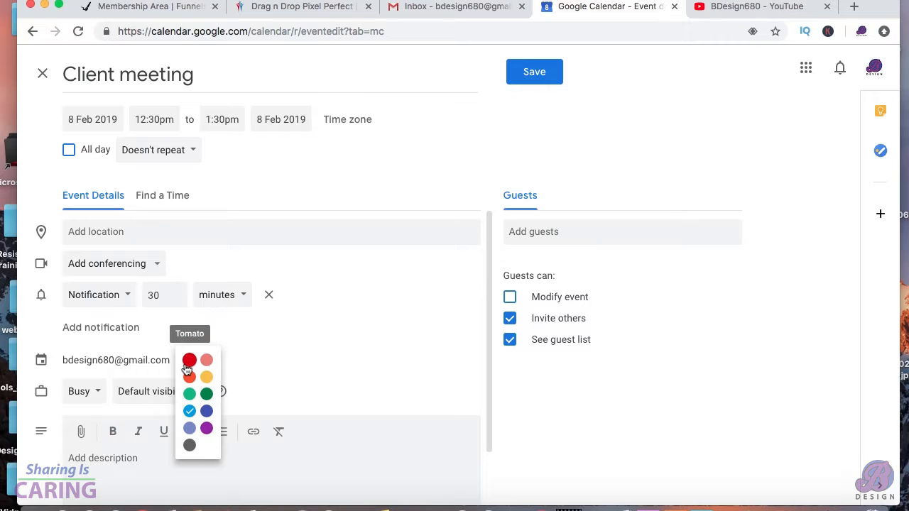
pyautogui.click(254, 367)
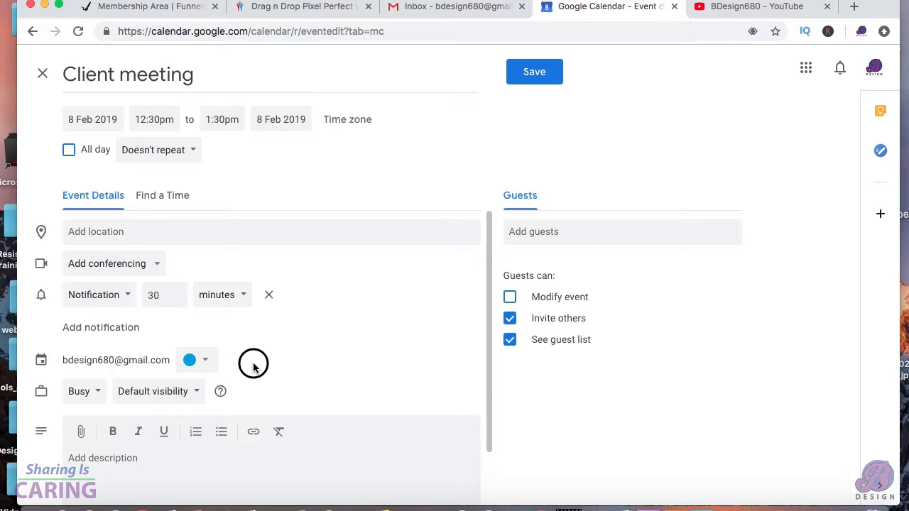
# Step: Examine the event's Busy/Free availability choices and its default, public and private visibility choices
pyautogui.scroll(-1, 253, 363)
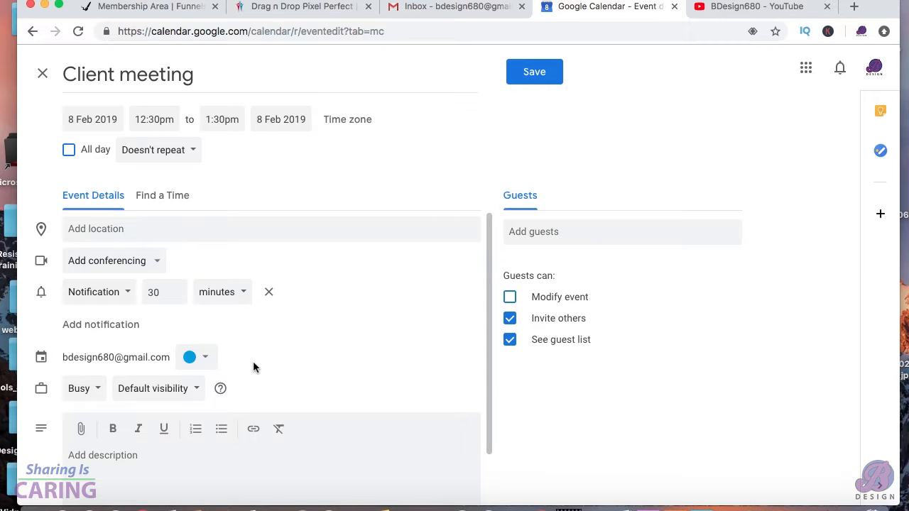
pyautogui.scroll(1, 253, 363)
pyautogui.scroll(-1, 253, 363)
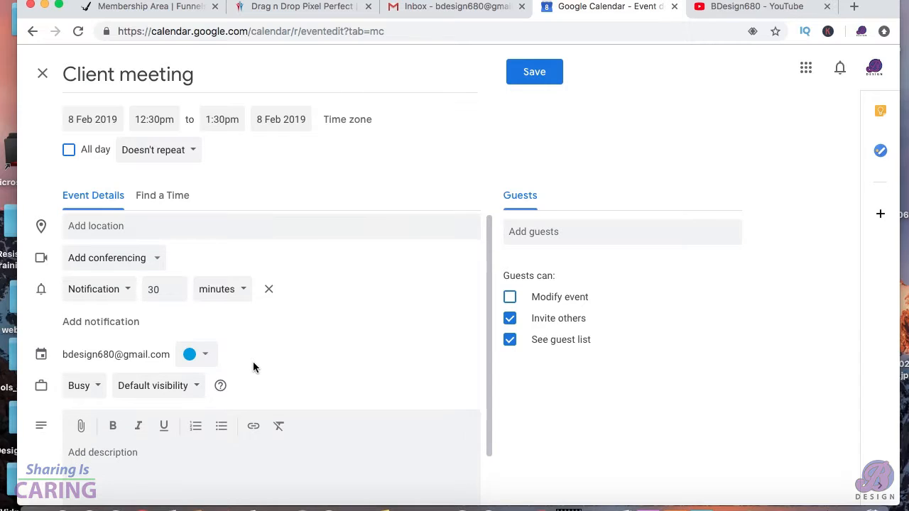
pyautogui.scroll(-1, 254, 367)
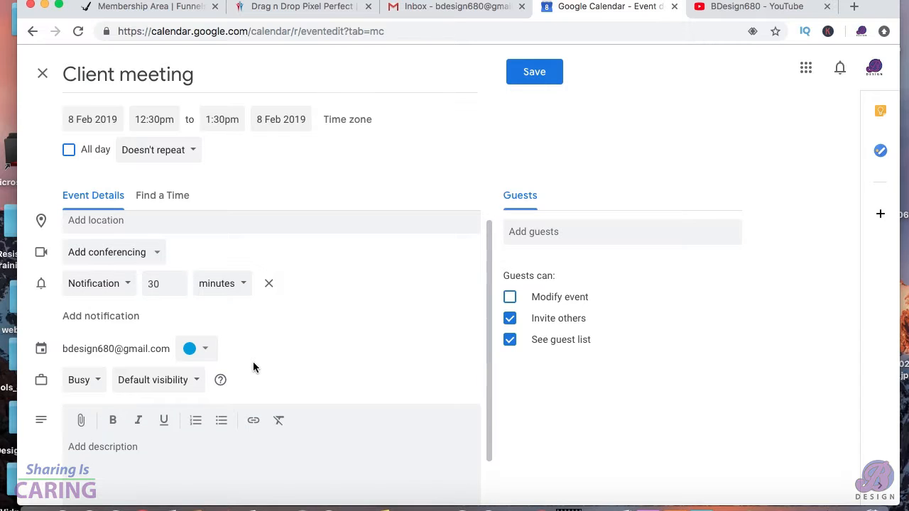
pyautogui.scroll(-1, 254, 367)
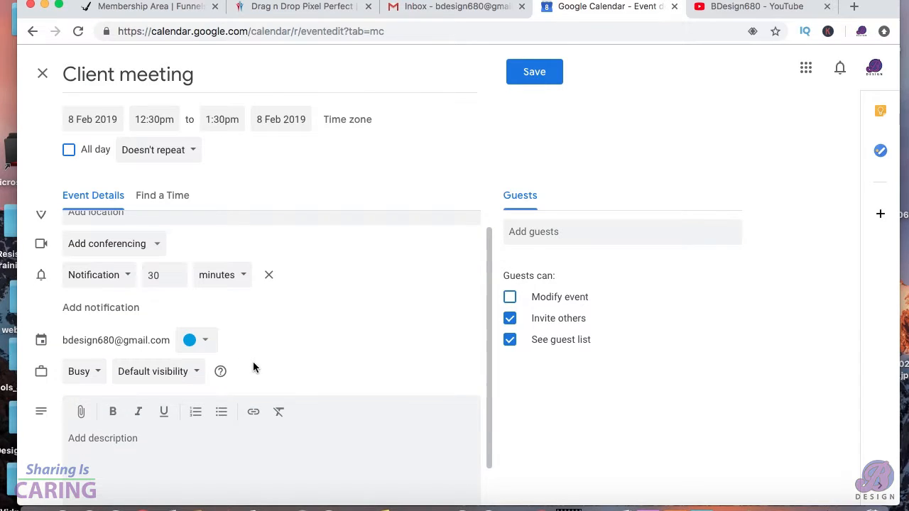
pyautogui.scroll(-1, 253, 367)
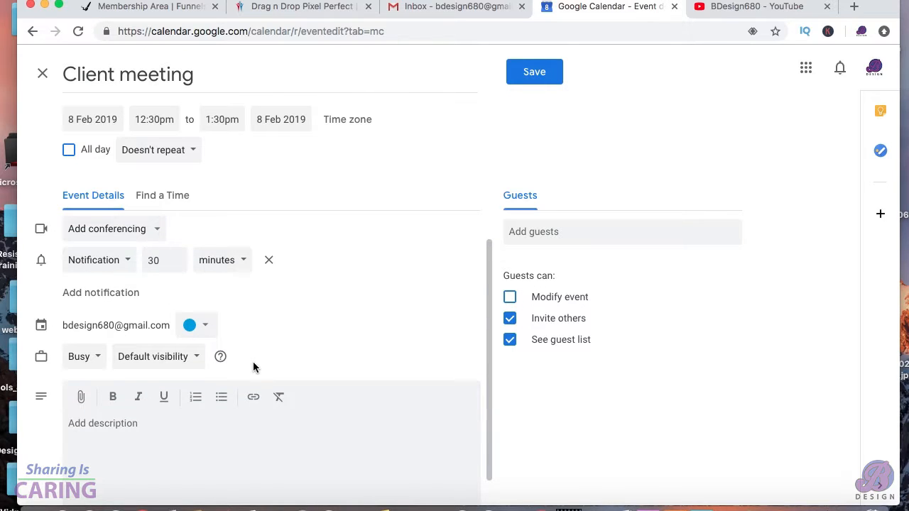
pyautogui.scroll(-1, 254, 367)
pyautogui.scroll(-1, 254, 367)
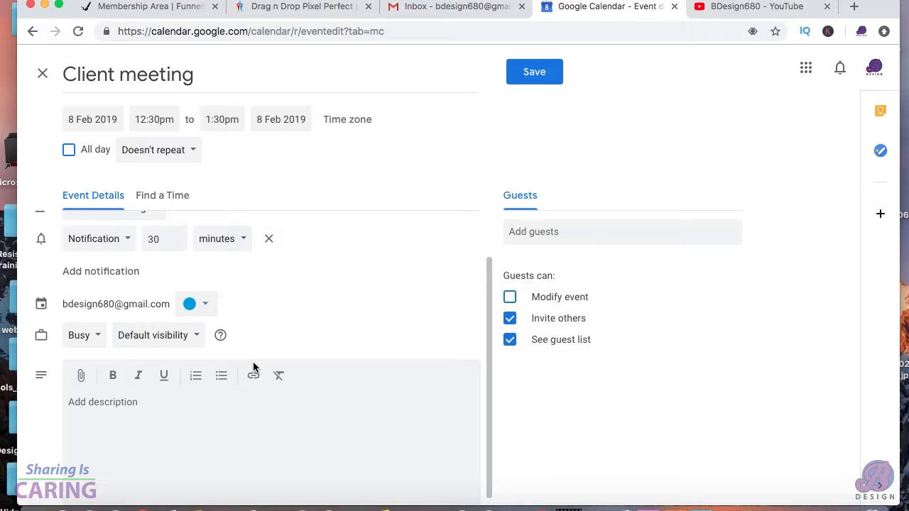
pyautogui.click(103, 336)
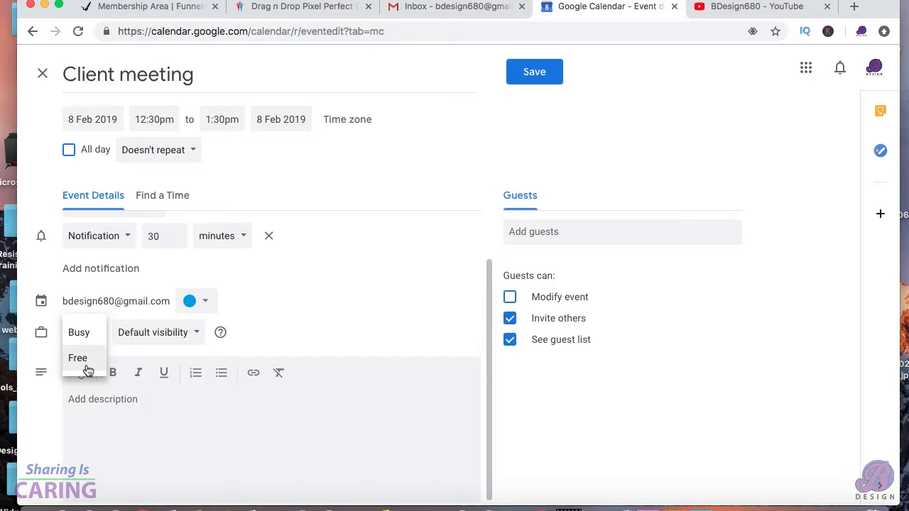
pyautogui.click(153, 341)
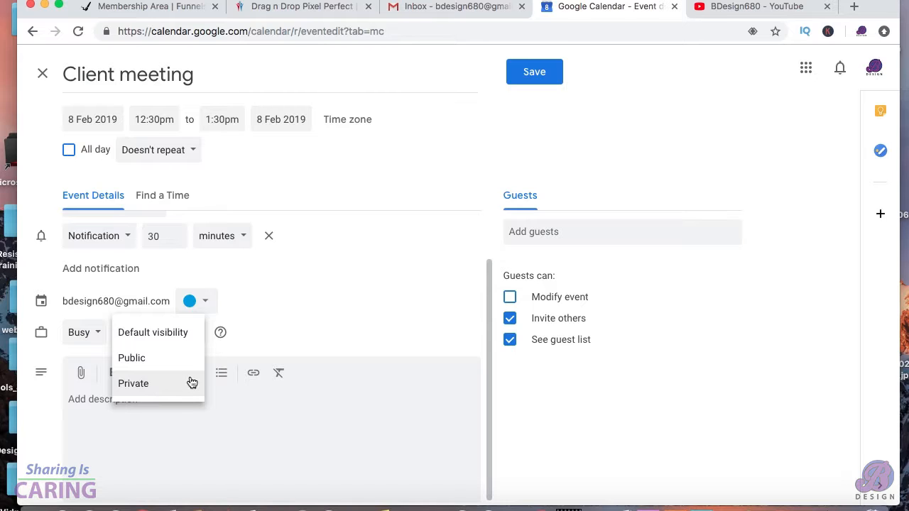
pyautogui.click(250, 337)
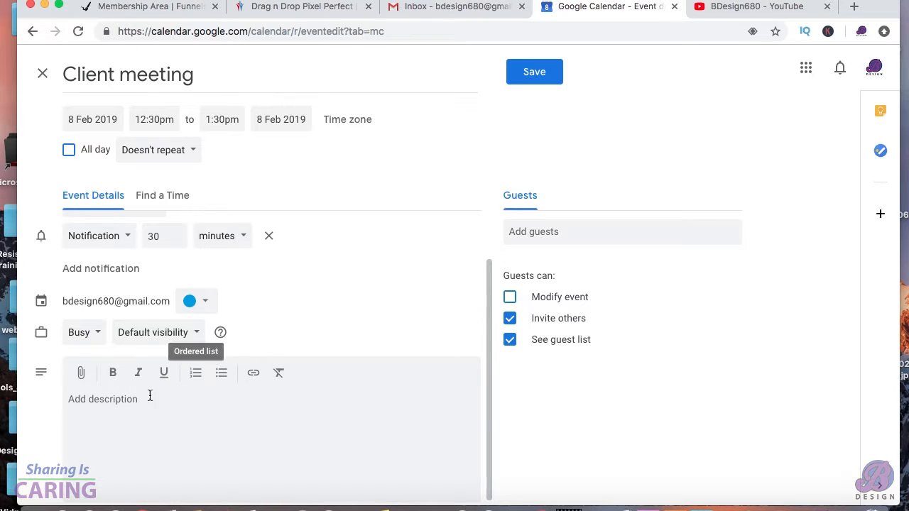
# Step: Examine the event's description entry and its formatting options without adding any text
pyautogui.click(104, 401)
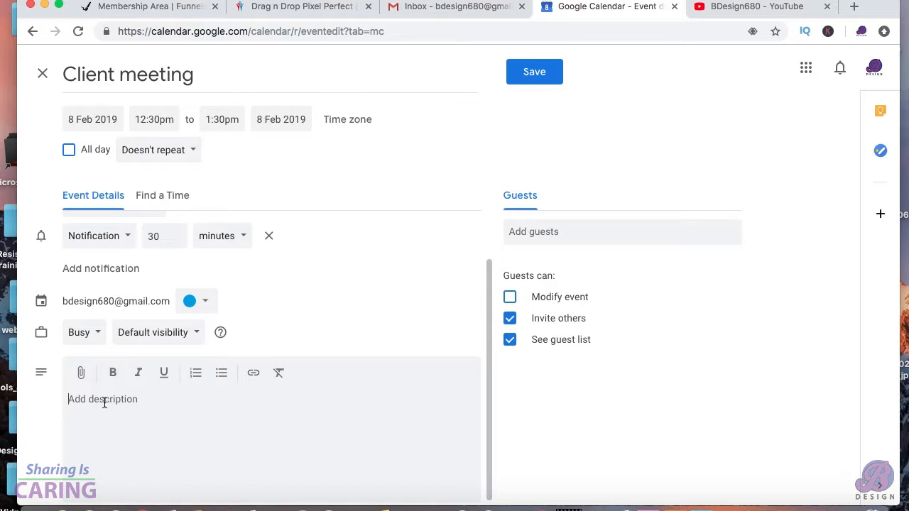
pyautogui.scroll(-1, 105, 403)
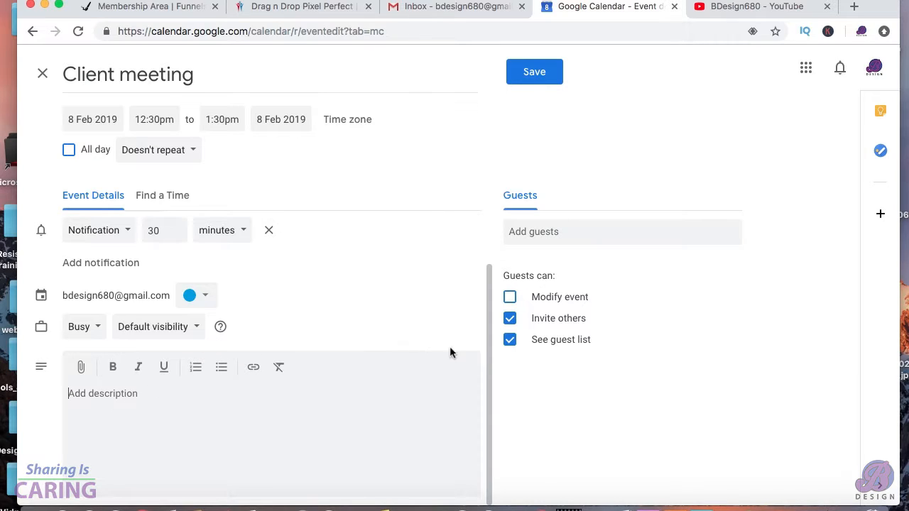
pyautogui.click(655, 289)
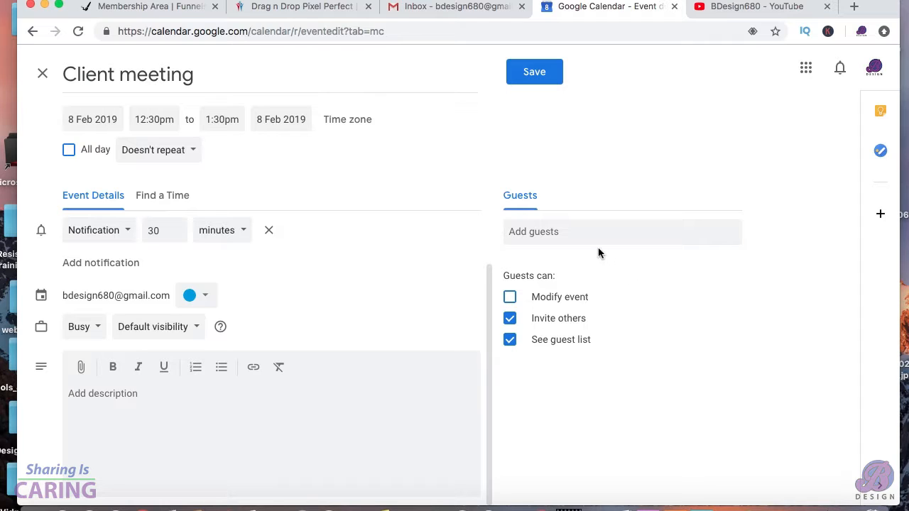
# Step: Check the suggested guests without inviting anyone, and save the "Client meeting" event
pyautogui.click(568, 233)
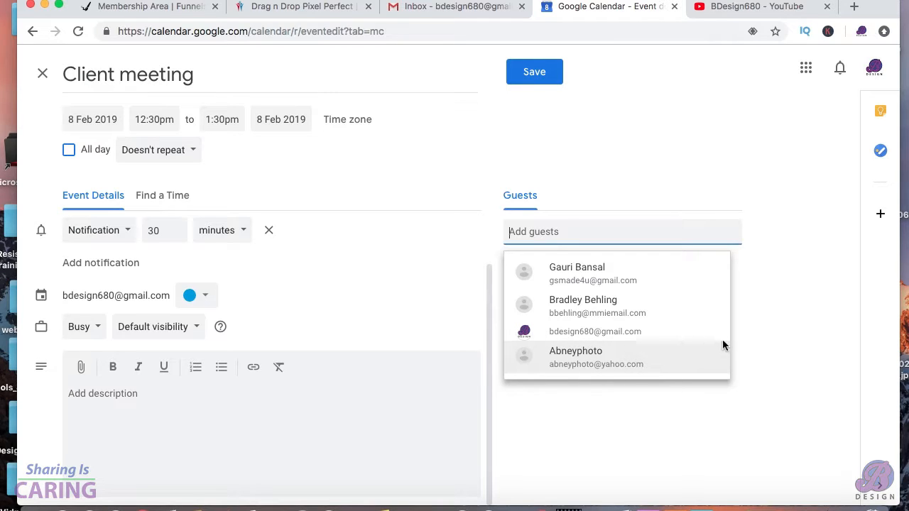
pyautogui.click(768, 321)
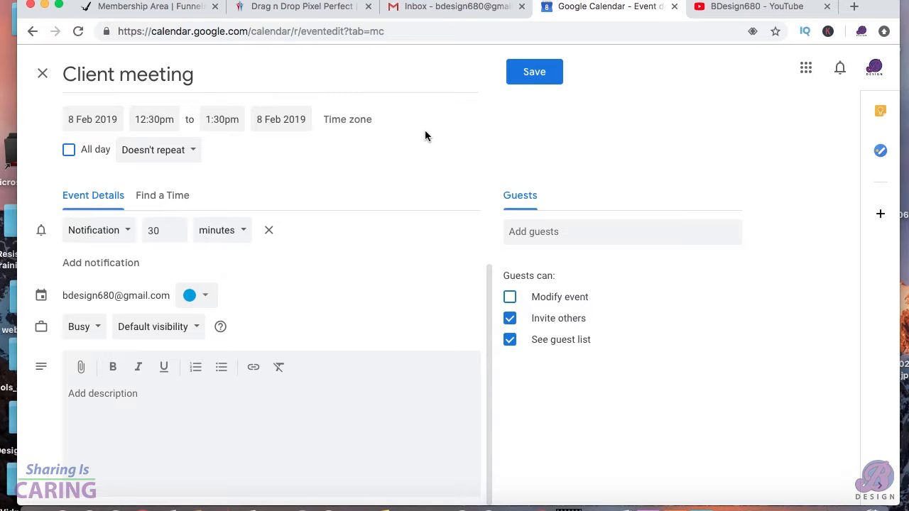
pyautogui.click(524, 71)
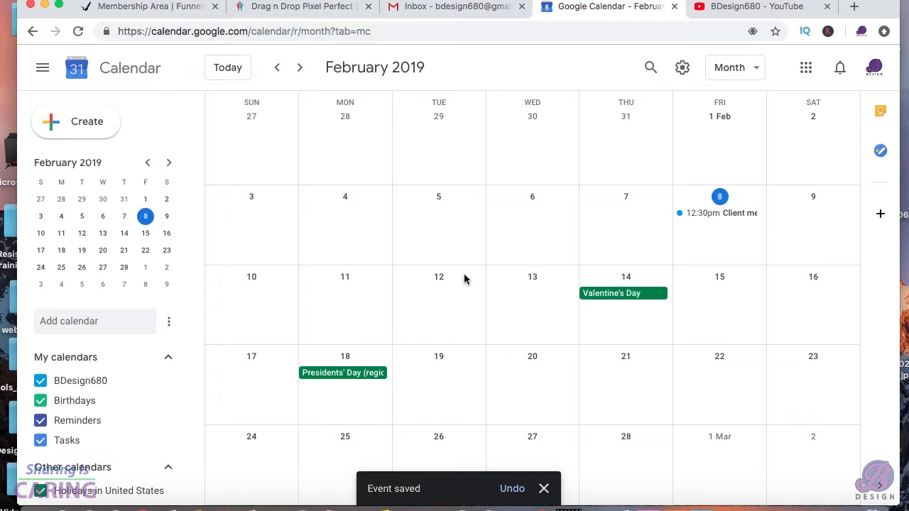
# Step: Open a new event's full form for 4 February 2019 and close it without saving
pyautogui.doubleClick(346, 235)
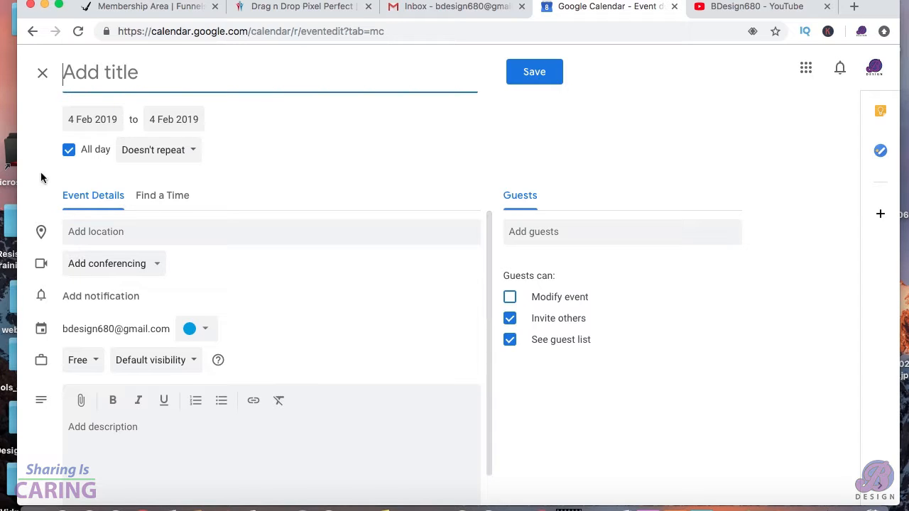
pyautogui.click(43, 76)
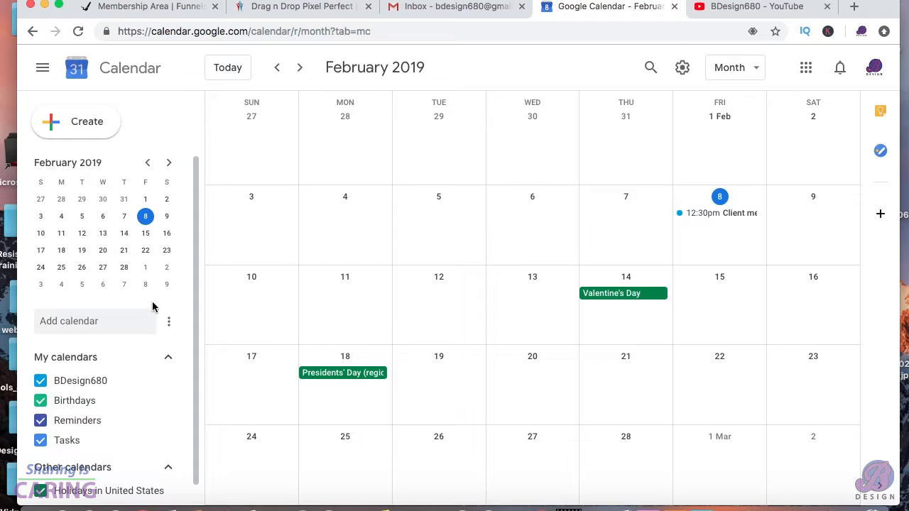
# Step: Examine the entries under My calendars and Other calendars, collapsing and re-expanding the My calendars list
pyautogui.scroll(-1, 152, 307)
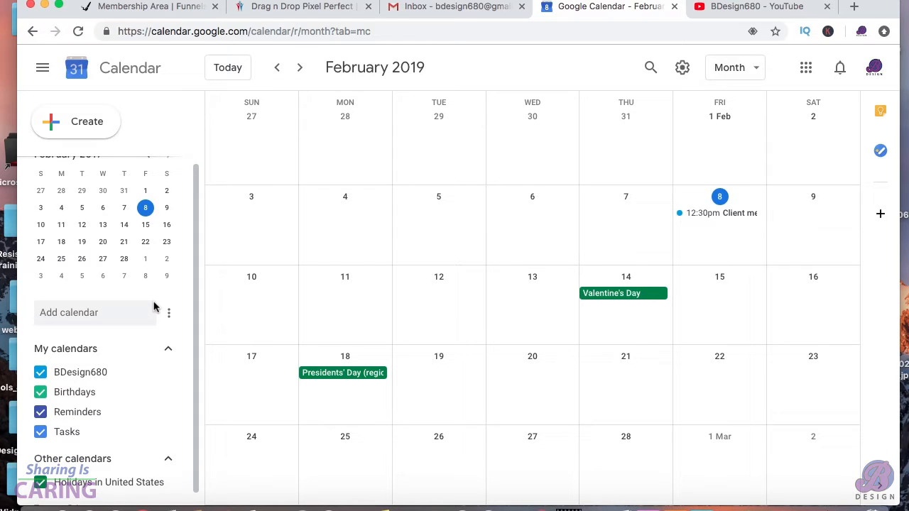
pyautogui.scroll(-1, 153, 306)
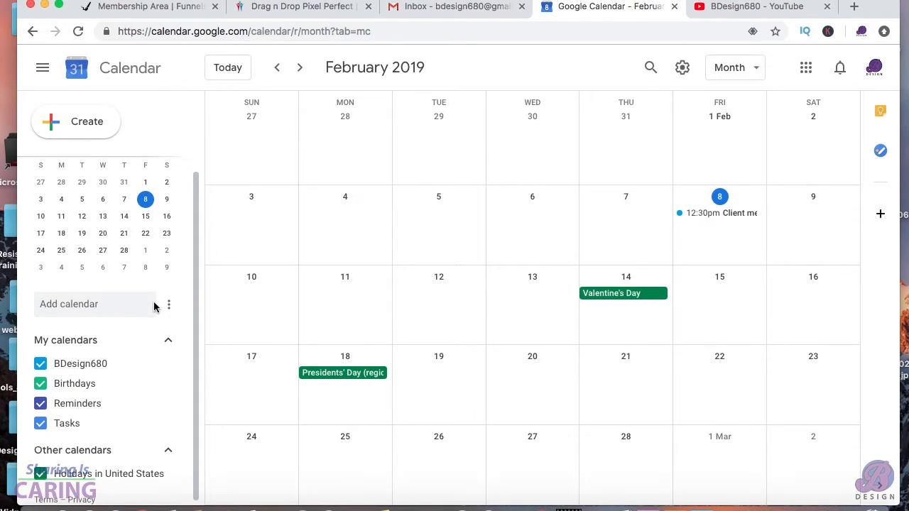
pyautogui.scroll(-1, 154, 307)
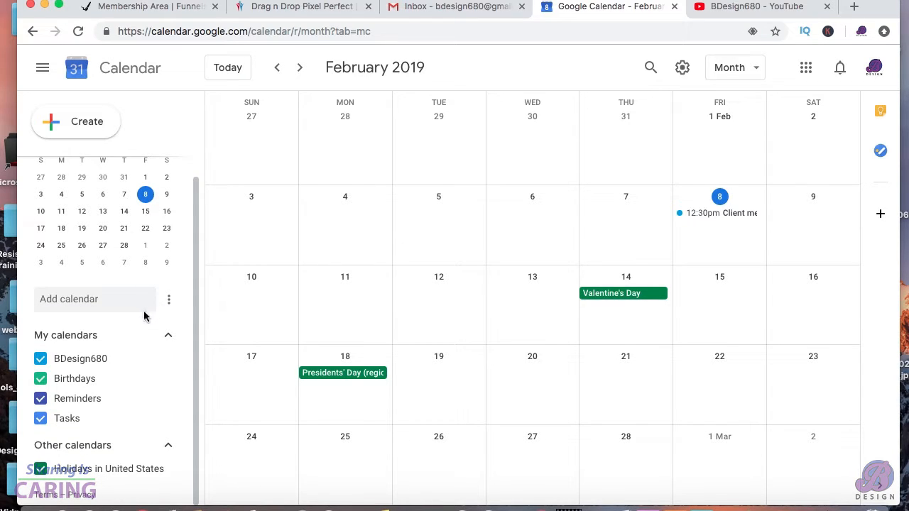
pyautogui.click(124, 343)
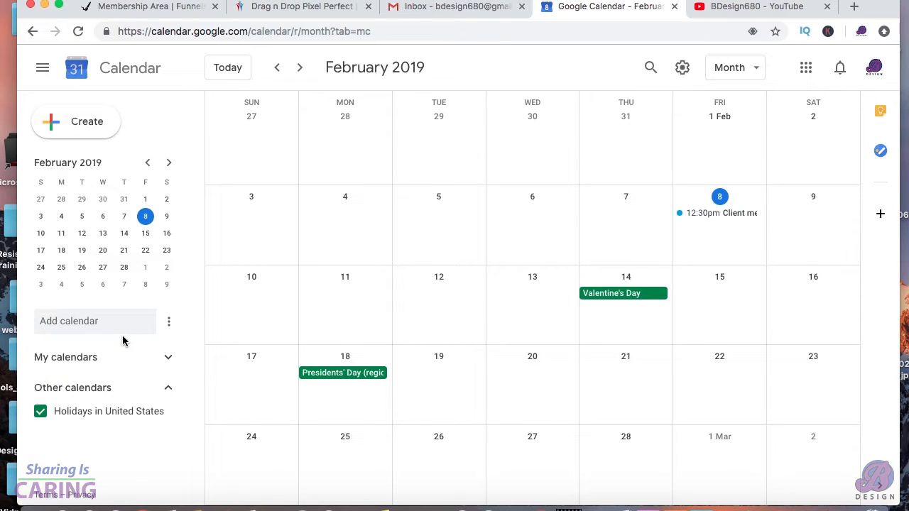
pyautogui.click(117, 358)
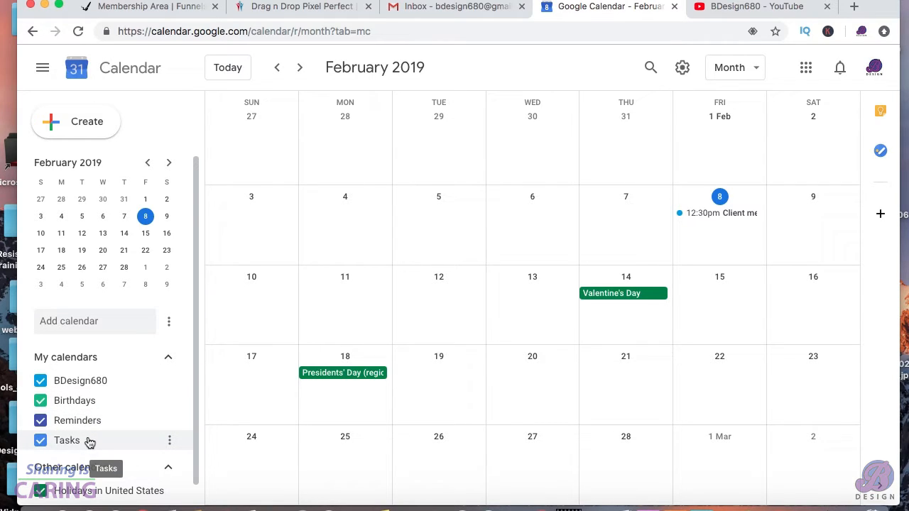
pyautogui.scroll(-1, 90, 443)
pyautogui.scroll(-2, 89, 443)
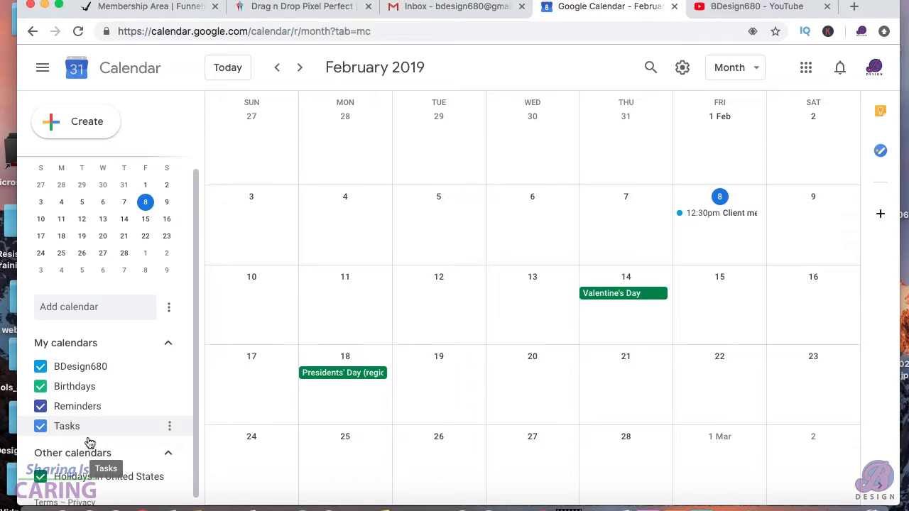
pyautogui.scroll(-1, 93, 436)
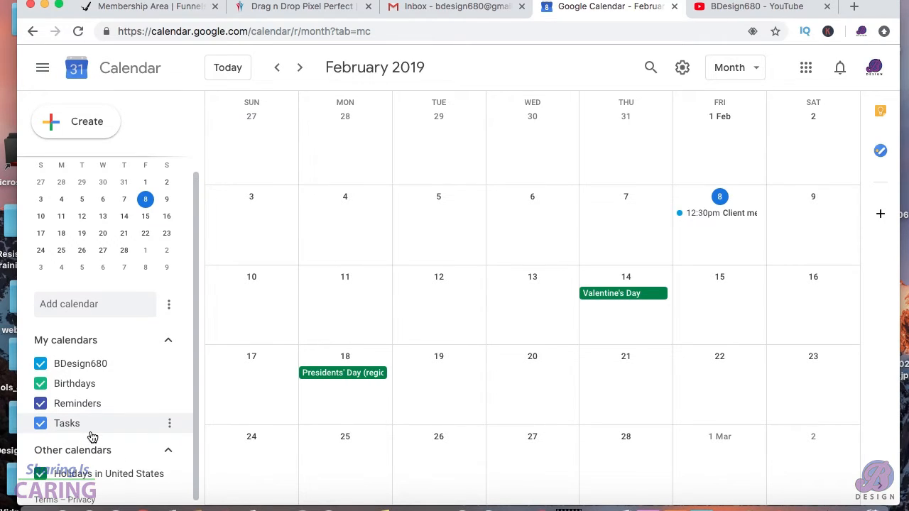
pyautogui.scroll(-1, 92, 436)
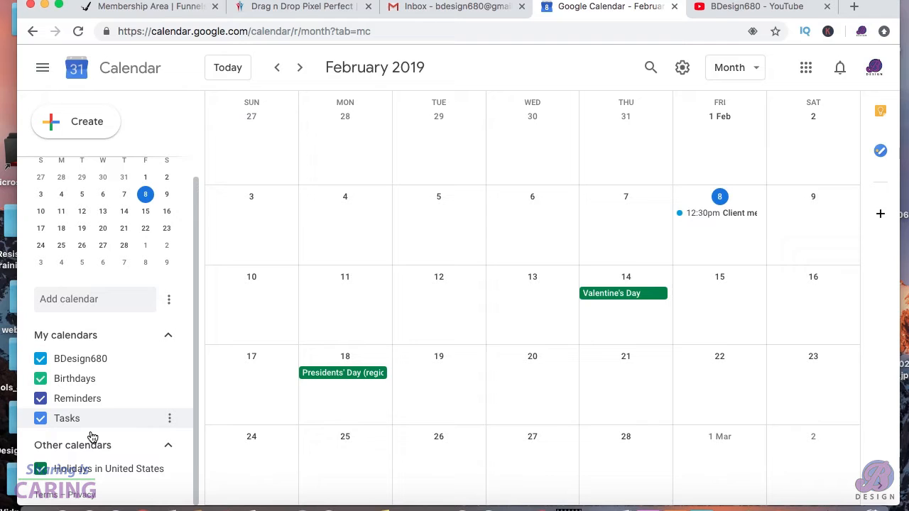